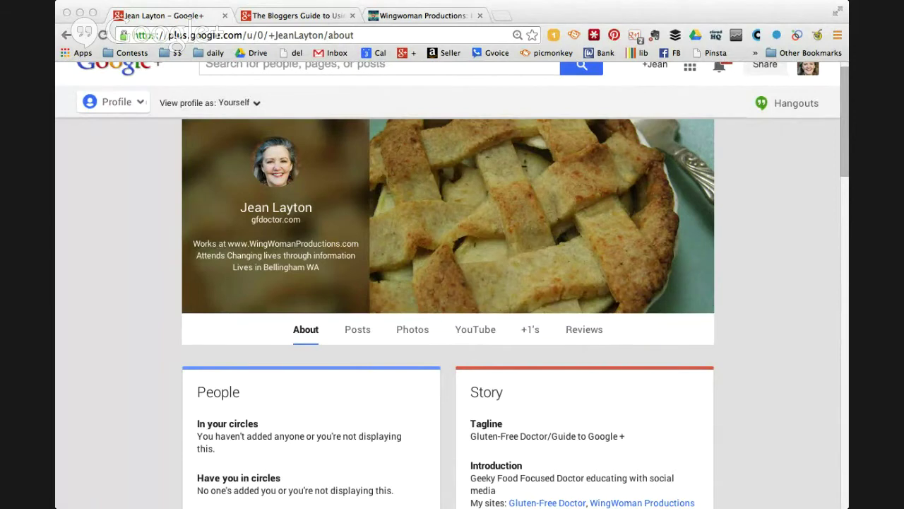
- Bring the browser showing the Google+ profile's About page to the front
{"action": "left_click", "coordinate": [76, 157]}
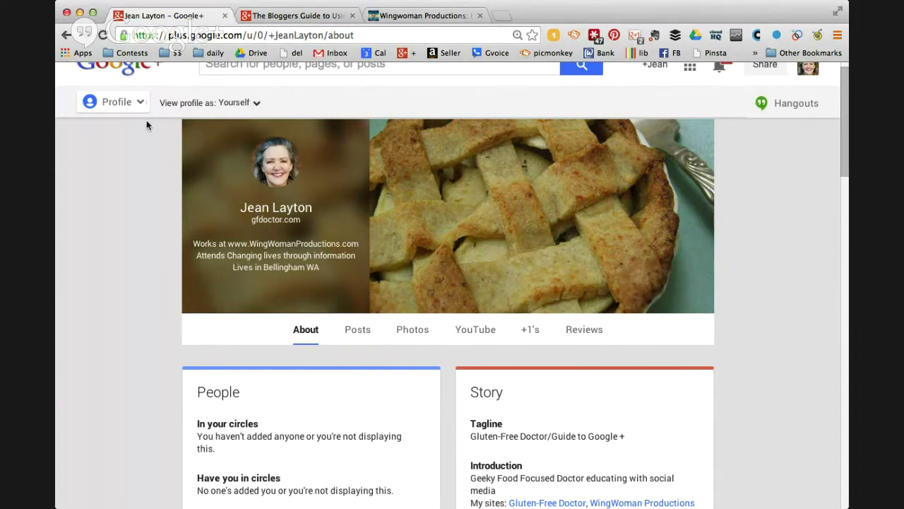
{"action": "mouse_move", "coordinate": [124, 103]}
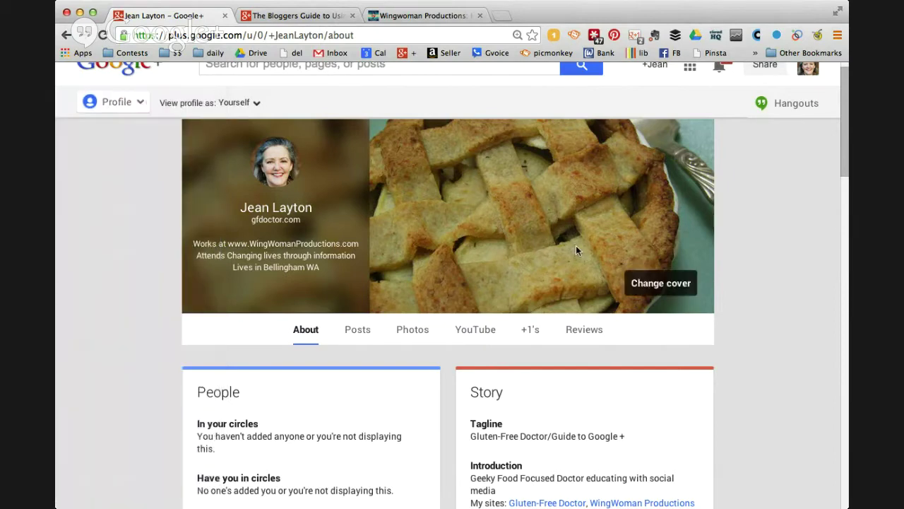
{"action": "mouse_move", "coordinate": [698, 308]}
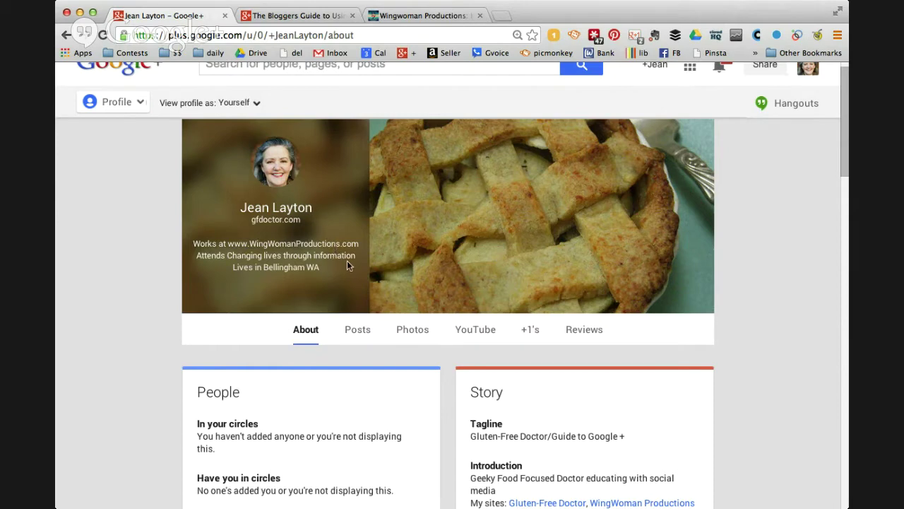
{"action": "mouse_move", "coordinate": [427, 287]}
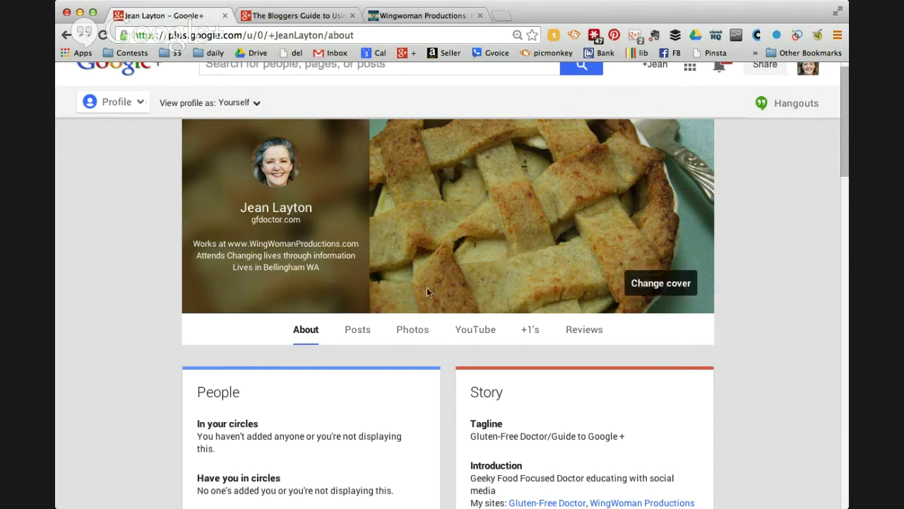
- Scroll the 'Hovercards- Google+'s Business Card' post down to the sample hovercard and its four-item list
{"action": "left_click", "coordinate": [441, 19]}
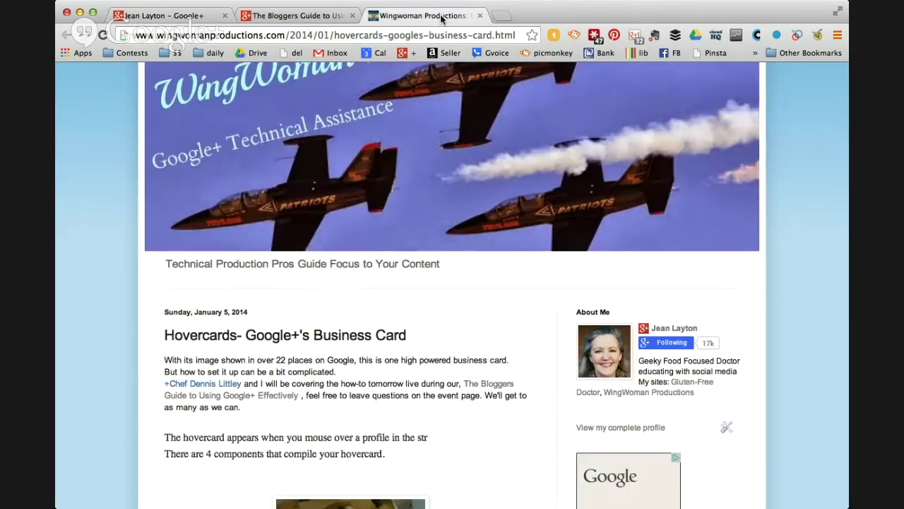
{"action": "scroll", "coordinate": [563, 108], "scroll_direction": "down", "scroll_amount": 5}
{"action": "scroll", "coordinate": [563, 108], "scroll_direction": "down", "scroll_amount": 1}
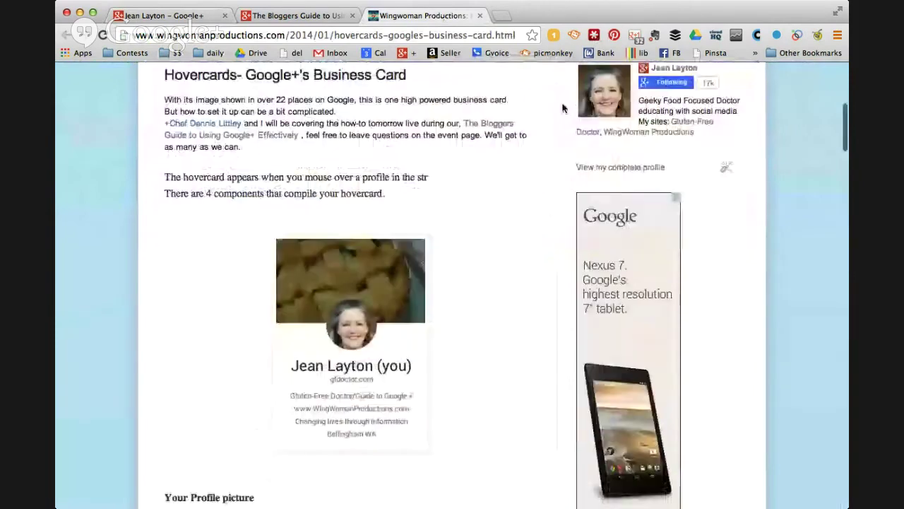
{"action": "scroll", "coordinate": [563, 107], "scroll_direction": "down", "scroll_amount": 2}
{"action": "scroll", "coordinate": [563, 107], "scroll_direction": "down", "scroll_amount": 1}
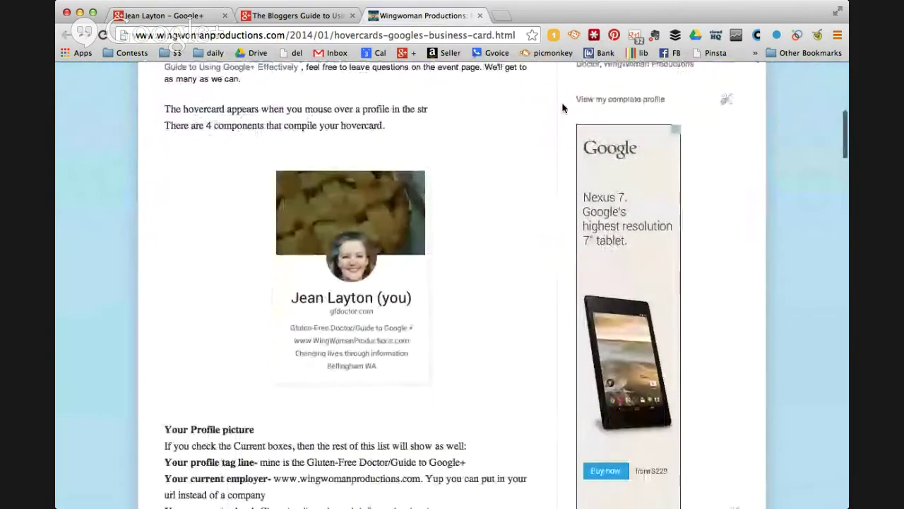
{"action": "scroll", "coordinate": [563, 108], "scroll_direction": "down", "scroll_amount": 2}
{"action": "scroll", "coordinate": [563, 107], "scroll_direction": "down", "scroll_amount": 1}
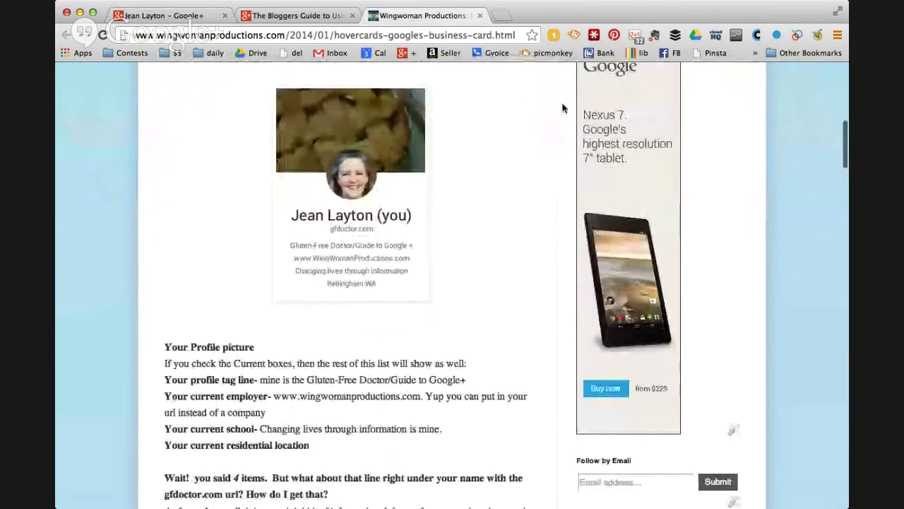
{"action": "scroll", "coordinate": [563, 107], "scroll_direction": "down", "scroll_amount": 1}
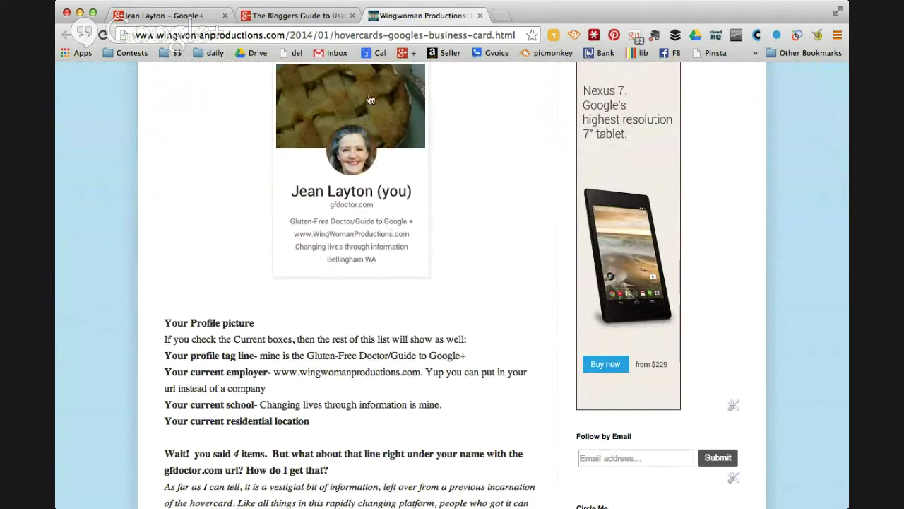
- Browse The Bloggers Guide event's posts and guest list, then return to the profile's About page
{"action": "left_click", "coordinate": [314, 16]}
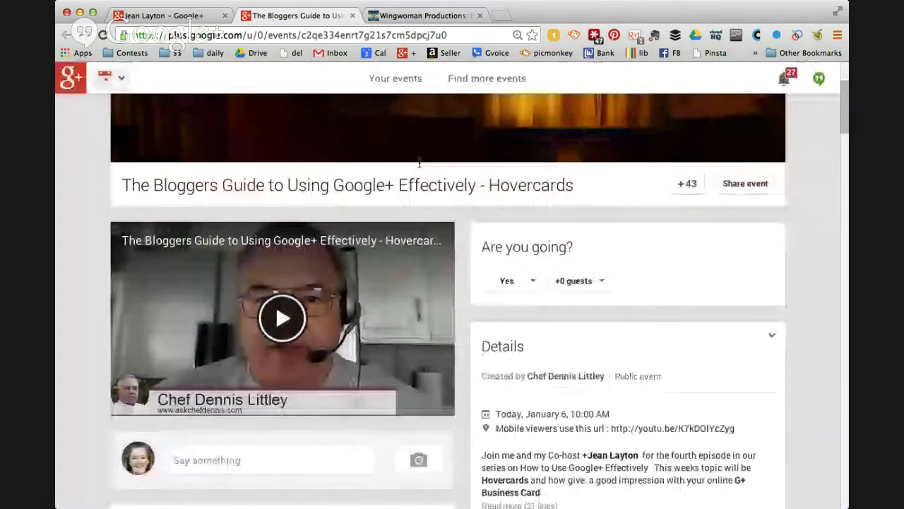
{"action": "scroll", "coordinate": [419, 166], "scroll_direction": "down", "scroll_amount": 5}
{"action": "scroll", "coordinate": [420, 167], "scroll_direction": "up", "scroll_amount": 4}
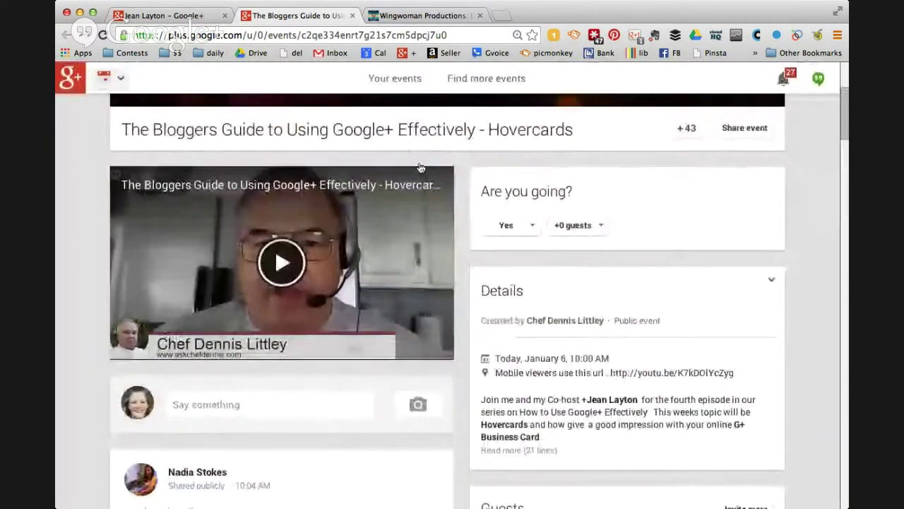
{"action": "scroll", "coordinate": [419, 167], "scroll_direction": "down", "scroll_amount": 6}
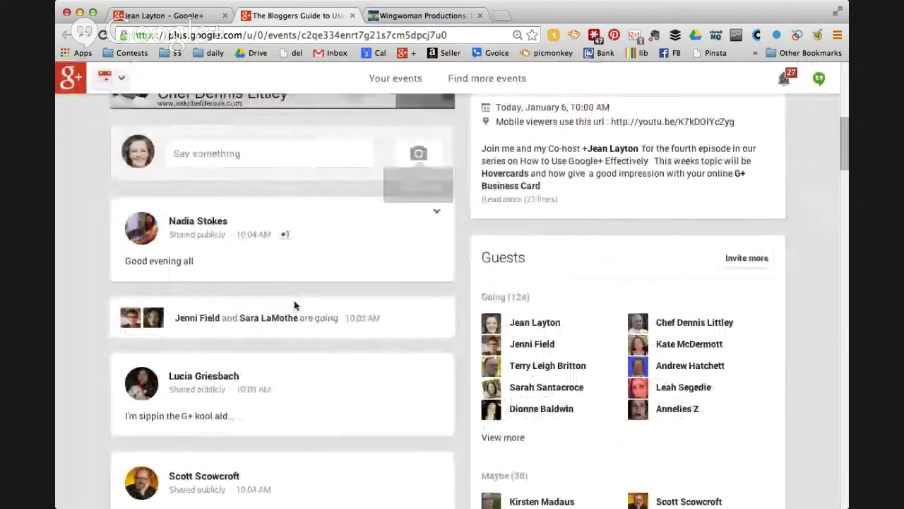
{"action": "scroll", "coordinate": [294, 304], "scroll_direction": "down", "scroll_amount": 11}
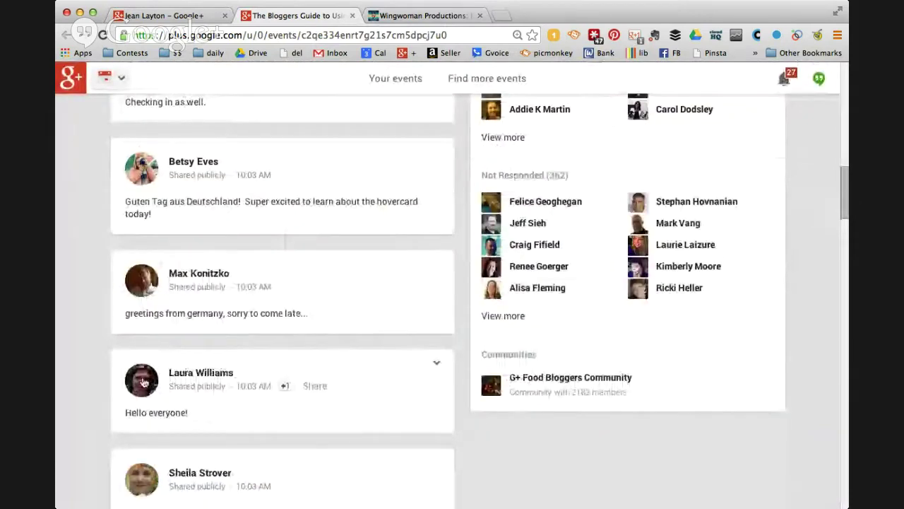
{"action": "mouse_move", "coordinate": [144, 382]}
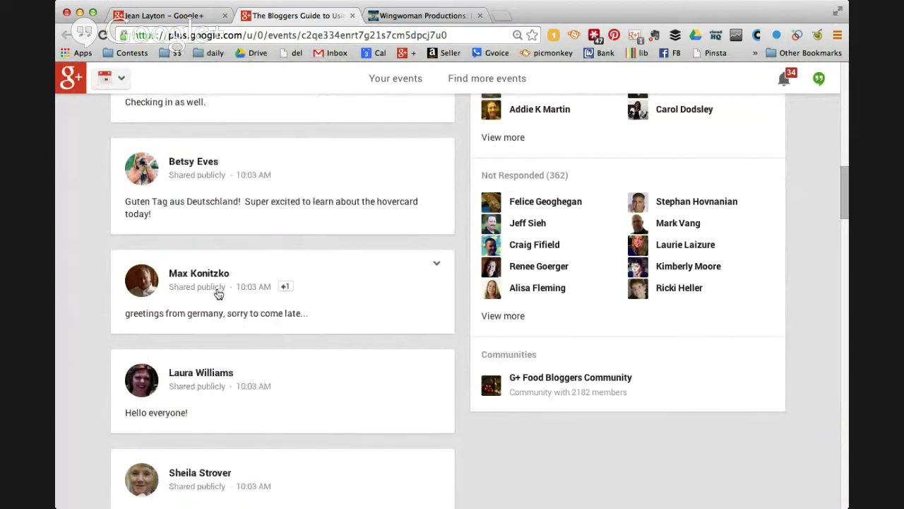
{"action": "scroll", "coordinate": [219, 293], "scroll_direction": "up", "scroll_amount": 3}
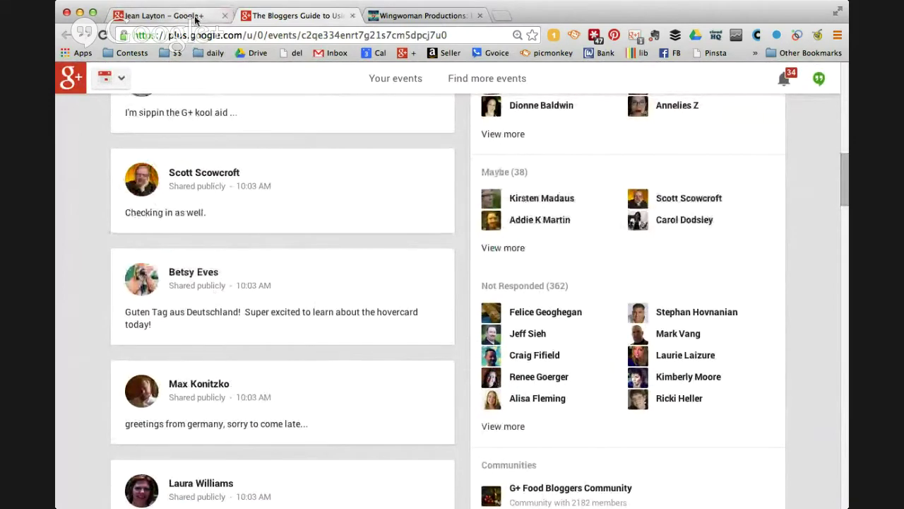
{"action": "key", "text": "super+1"}
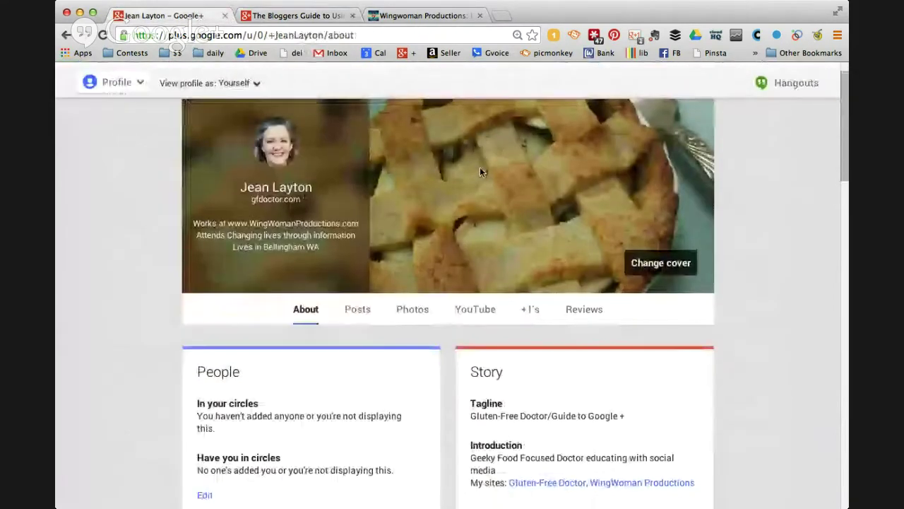
- Scroll down the About page to the Story card and open it for editing
{"action": "scroll", "coordinate": [279, 161], "scroll_direction": "down", "scroll_amount": 2}
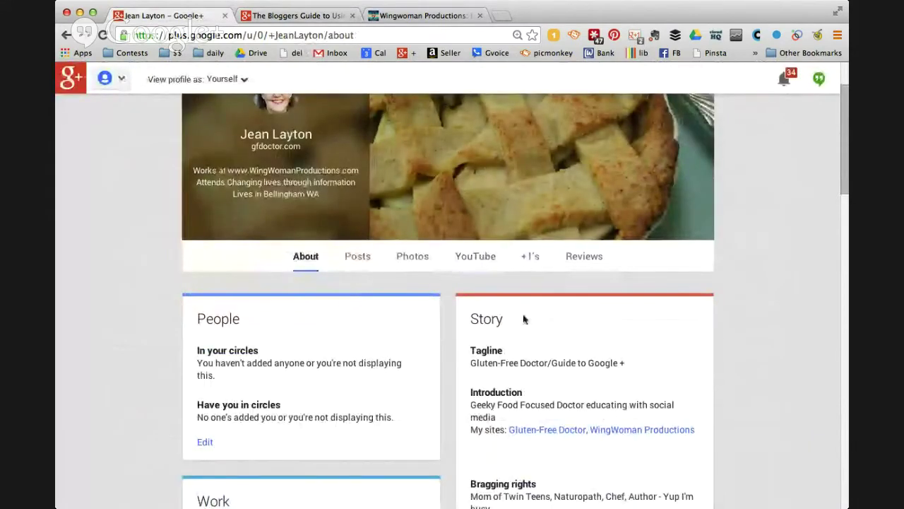
{"action": "scroll", "coordinate": [559, 335], "scroll_direction": "down", "scroll_amount": 1}
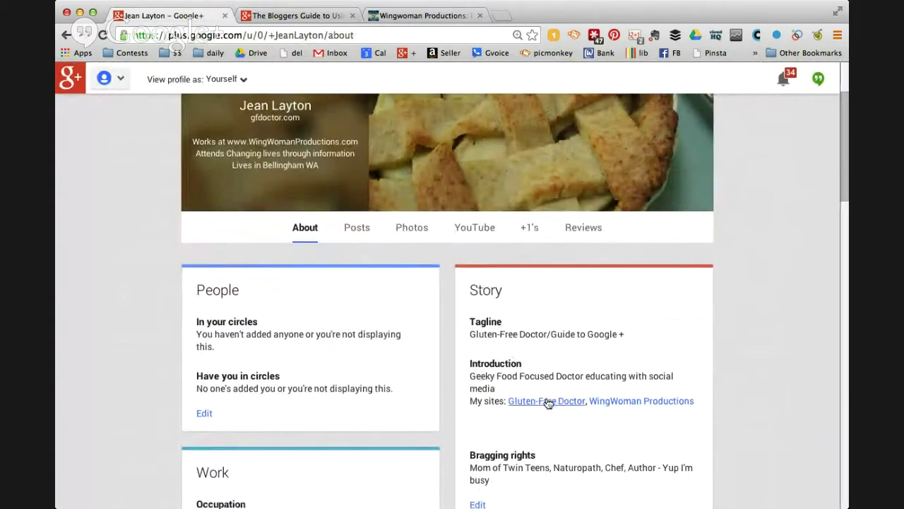
{"action": "scroll", "coordinate": [547, 403], "scroll_direction": "down", "scroll_amount": 1}
{"action": "scroll", "coordinate": [547, 383], "scroll_direction": "down", "scroll_amount": 4}
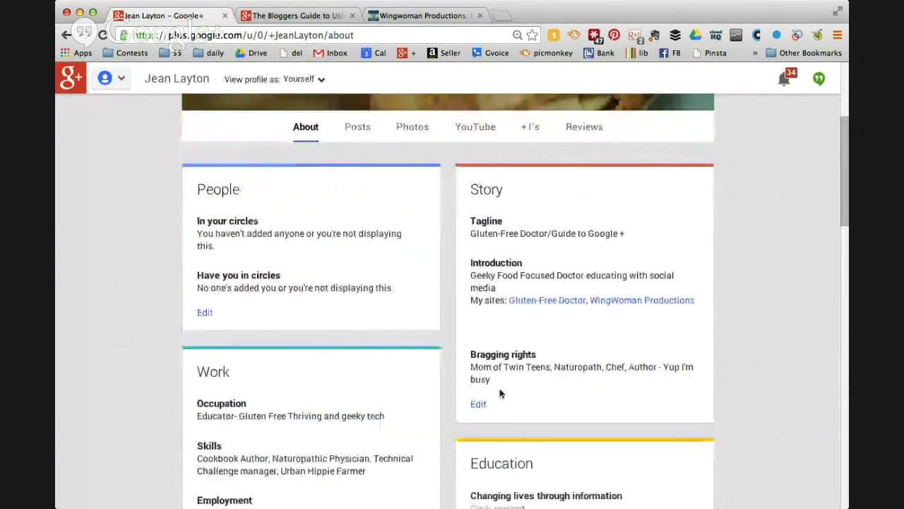
{"action": "left_click", "coordinate": [479, 405]}
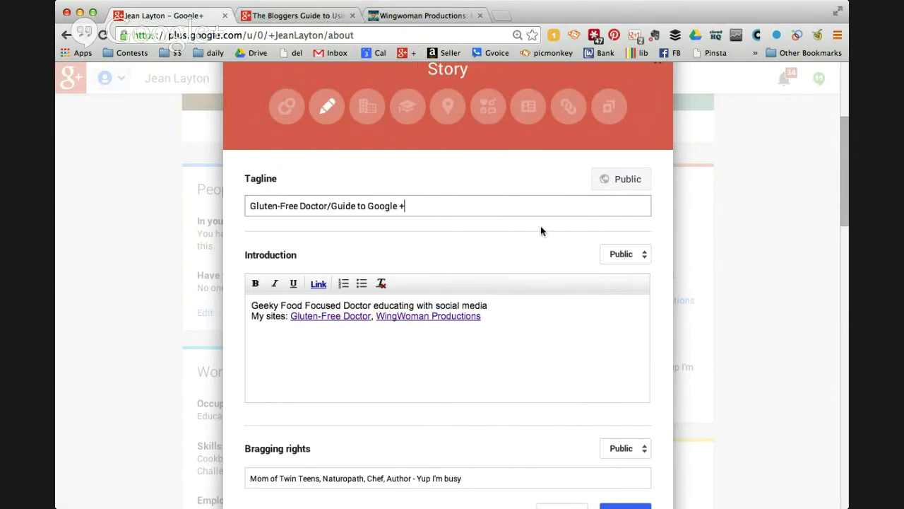
- Scroll through the Story tagline, introduction and bragging rights fields to review them
{"action": "scroll", "coordinate": [540, 230], "scroll_direction": "down", "scroll_amount": 5}
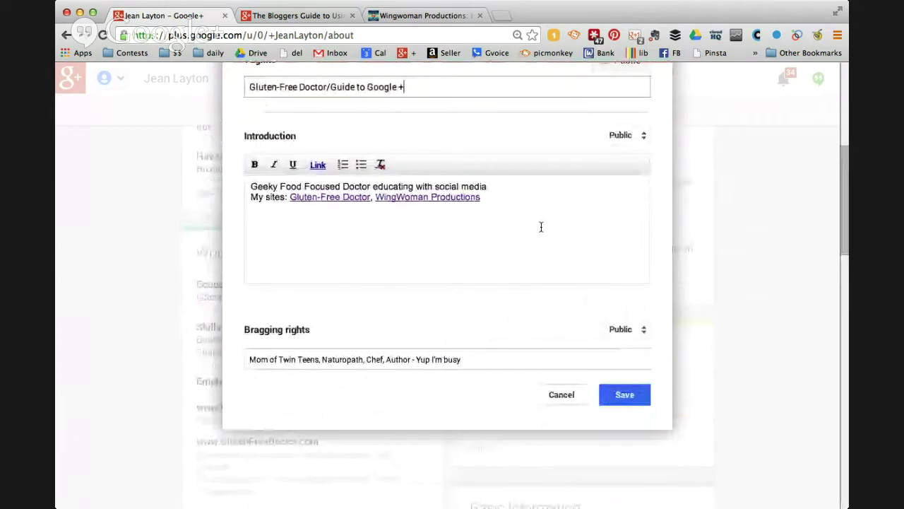
{"action": "scroll", "coordinate": [541, 228], "scroll_direction": "down", "scroll_amount": 3}
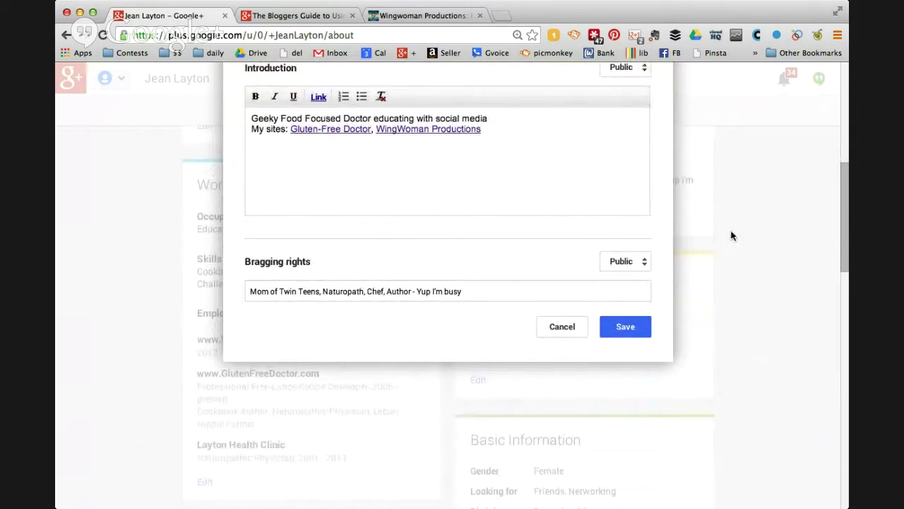
{"action": "scroll", "coordinate": [731, 235], "scroll_direction": "down", "scroll_amount": 1}
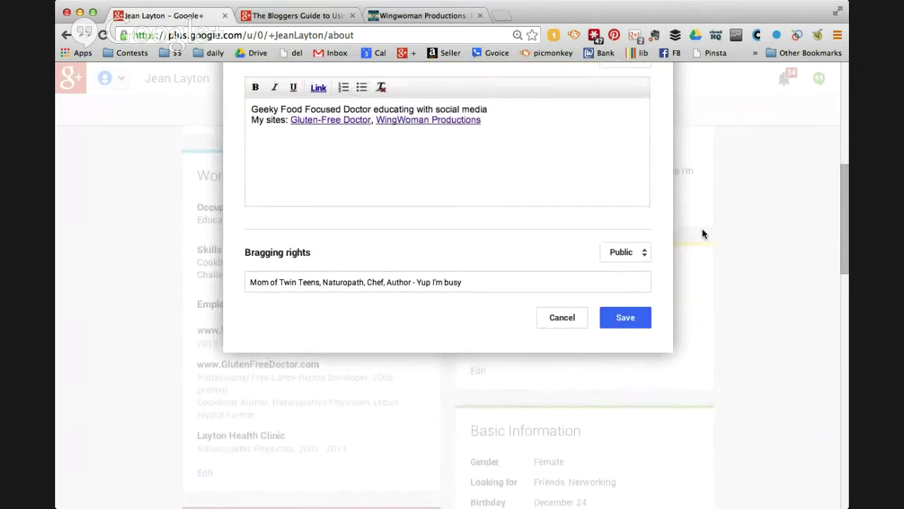
{"action": "scroll", "coordinate": [703, 325], "scroll_direction": "up", "scroll_amount": 5}
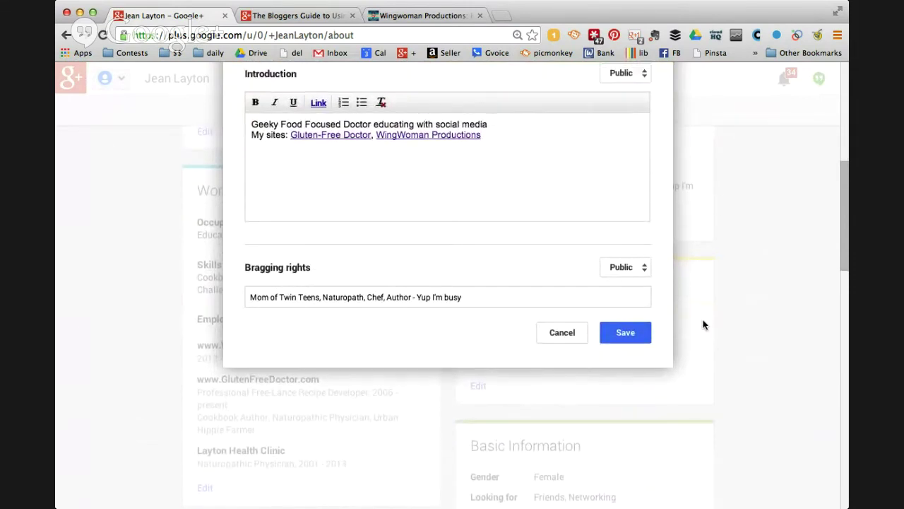
{"action": "scroll", "coordinate": [712, 252], "scroll_direction": "up", "scroll_amount": 4}
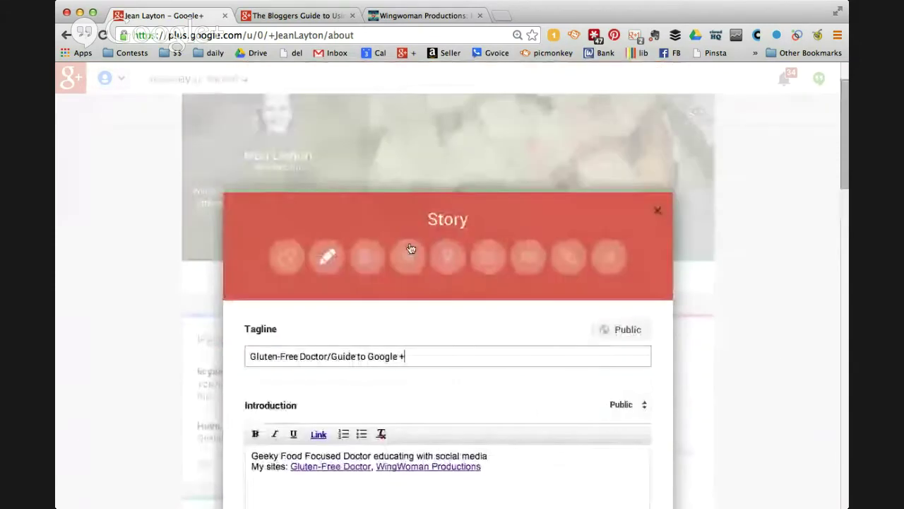
- Open the Work section and scroll to the employment entries marked Current, then revisit the hovercards post
{"action": "left_click", "coordinate": [366, 256]}
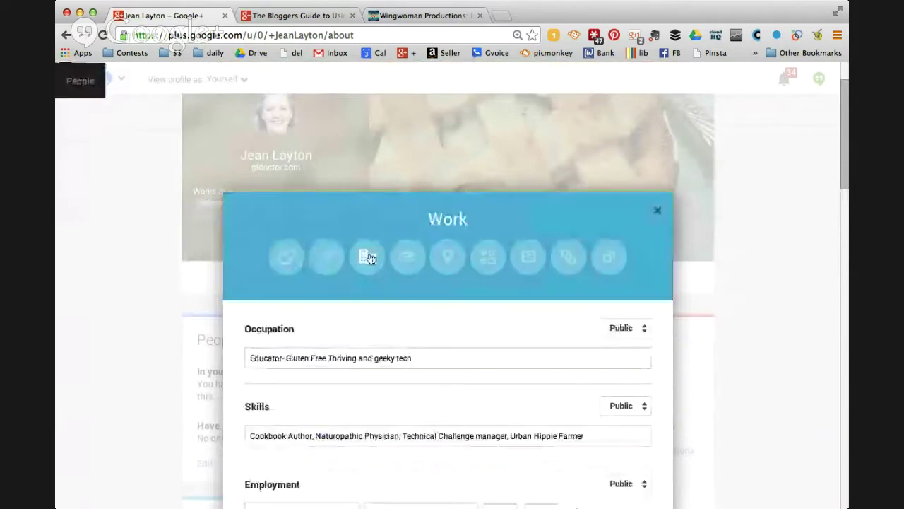
{"action": "scroll", "coordinate": [700, 262], "scroll_direction": "down", "scroll_amount": 3}
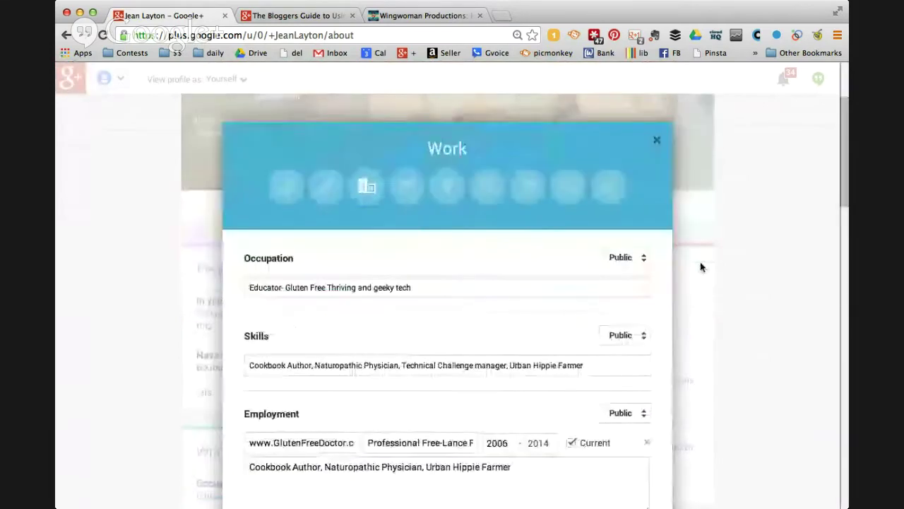
{"action": "scroll", "coordinate": [701, 265], "scroll_direction": "down", "scroll_amount": 2}
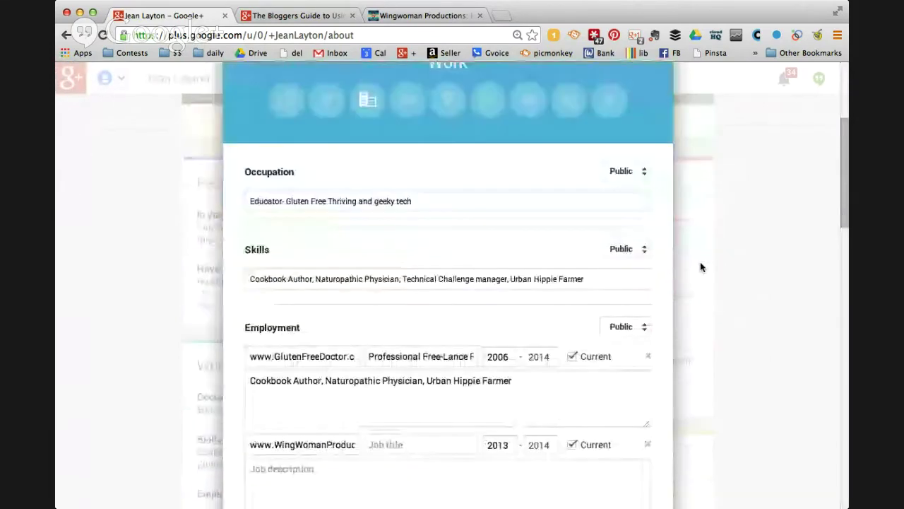
{"action": "scroll", "coordinate": [700, 267], "scroll_direction": "down", "scroll_amount": 4}
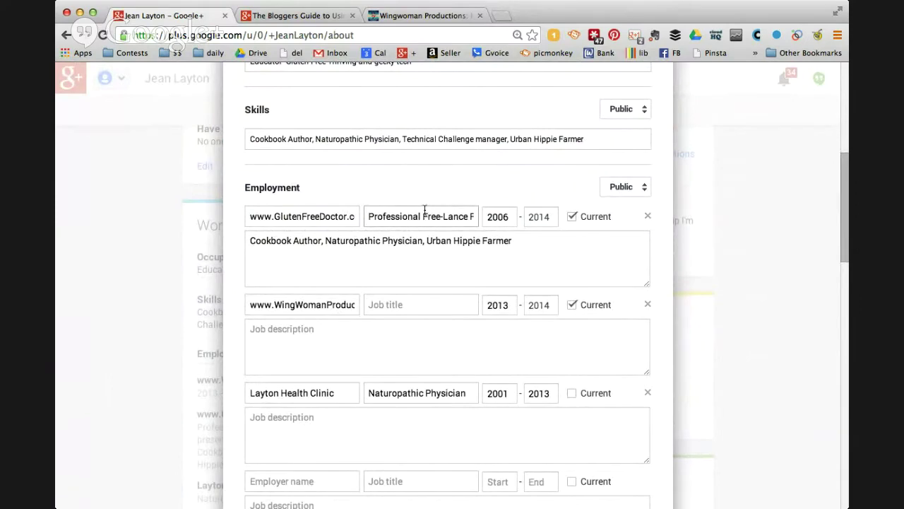
{"action": "left_click", "coordinate": [414, 16]}
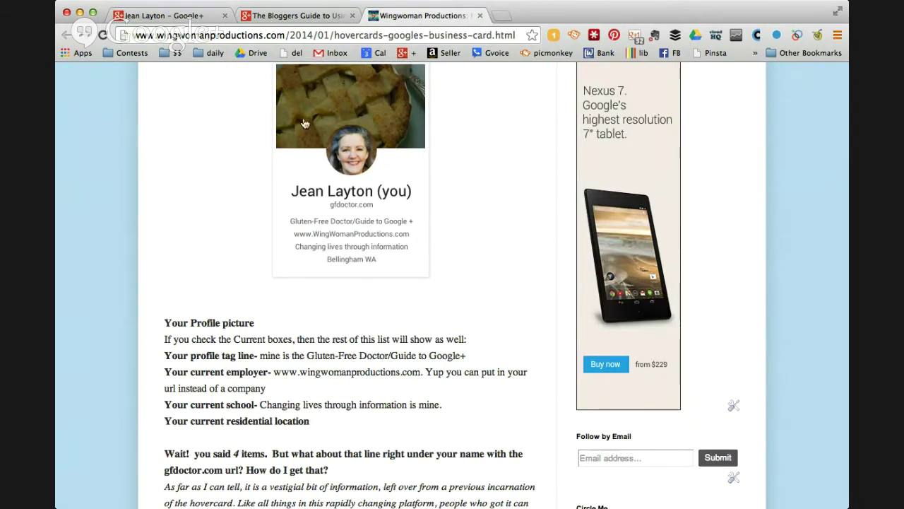
- Select the hovercards post's web address, then return to the Google+ Work editor
{"action": "left_click", "coordinate": [180, 29]}
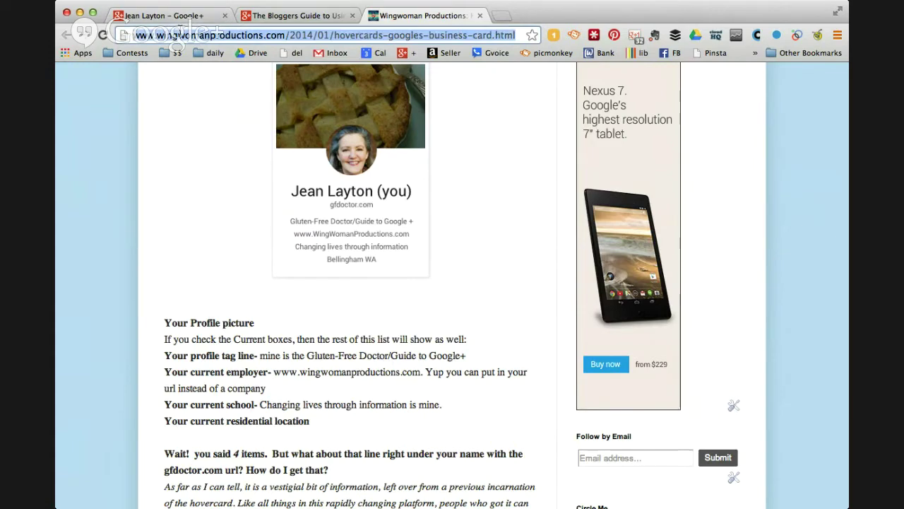
{"action": "left_click", "coordinate": [189, 15]}
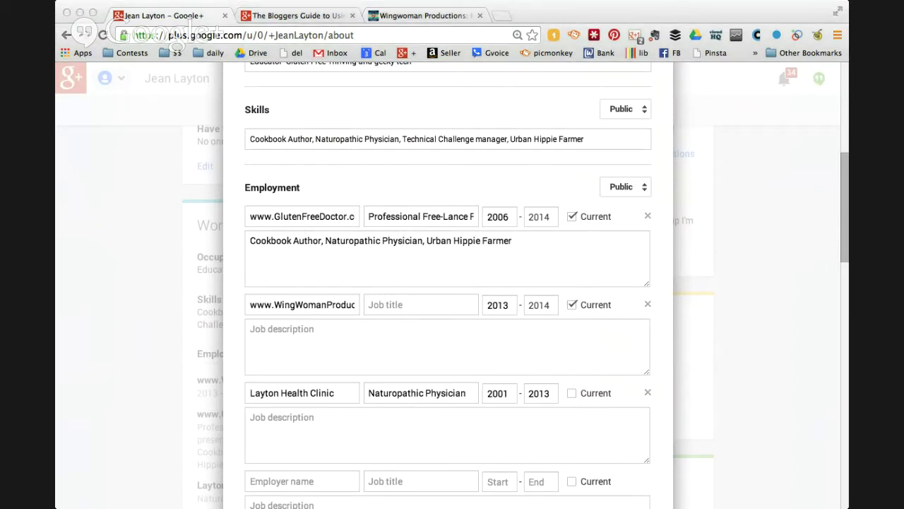
{"action": "left_click", "coordinate": [78, 125]}
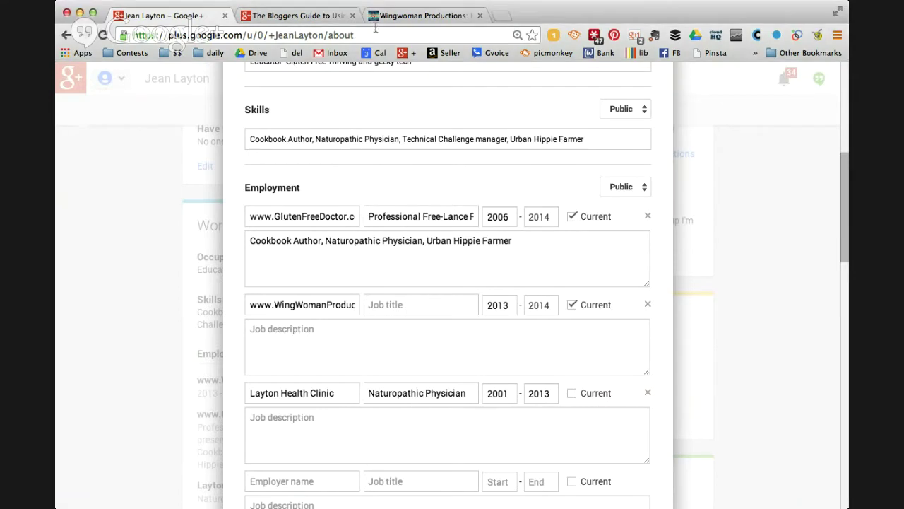
{"action": "left_click", "coordinate": [409, 16]}
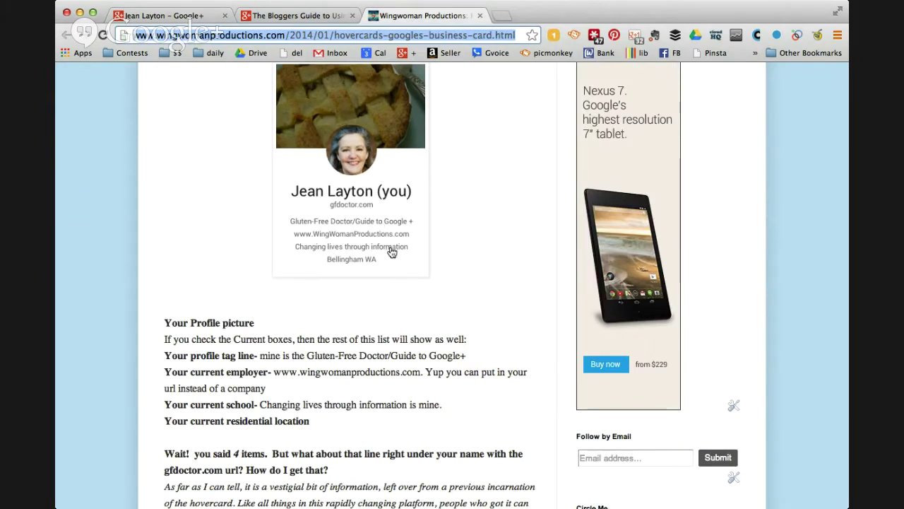
{"action": "left_click", "coordinate": [188, 17]}
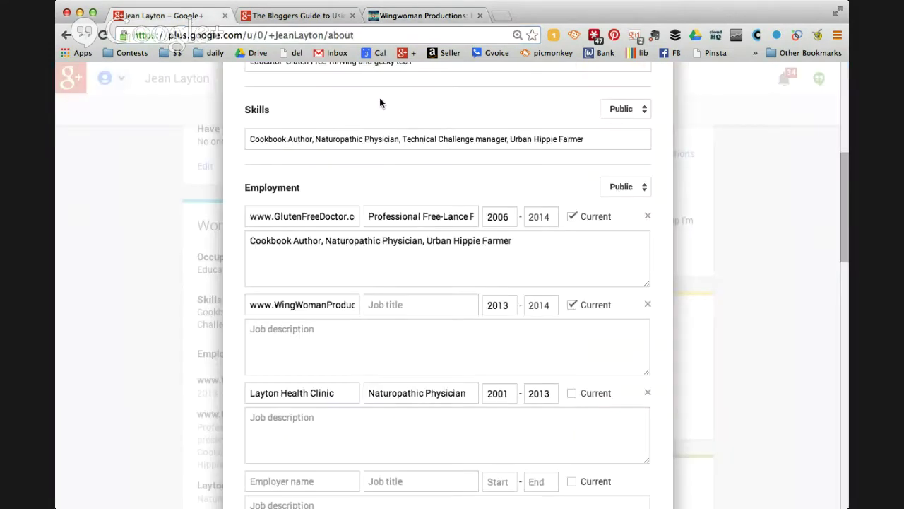
{"action": "scroll", "coordinate": [379, 103], "scroll_direction": "up", "scroll_amount": 3}
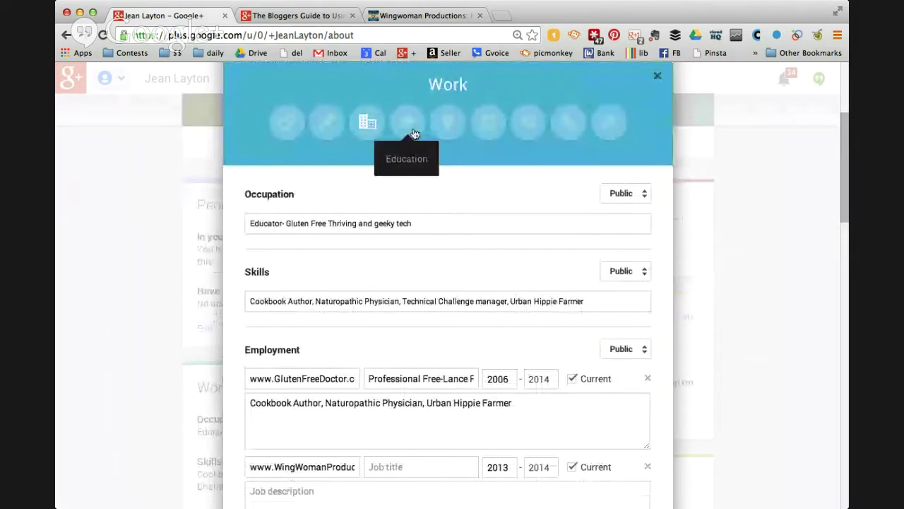
- Open the Education section and check the current 2014 school entry against the hovercards post
{"action": "left_click", "coordinate": [413, 134]}
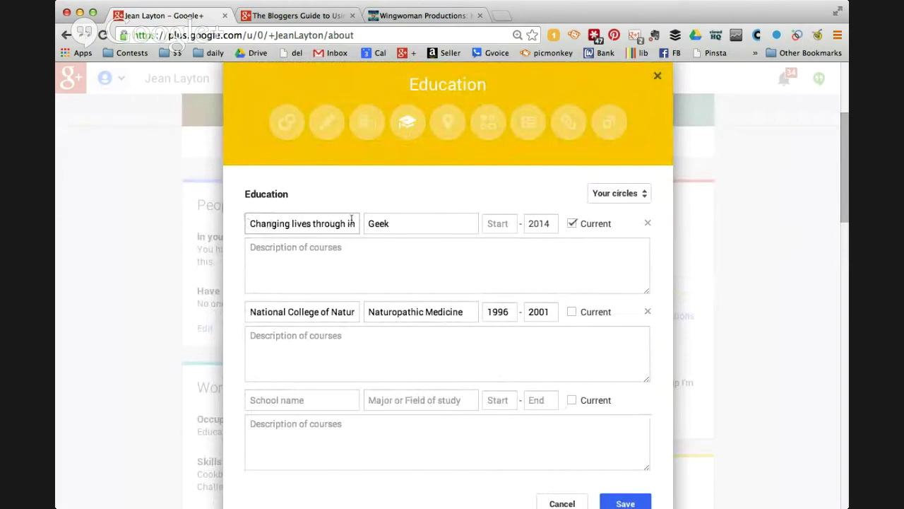
{"action": "left_click", "coordinate": [248, 224]}
{"action": "left_click", "coordinate": [452, 206]}
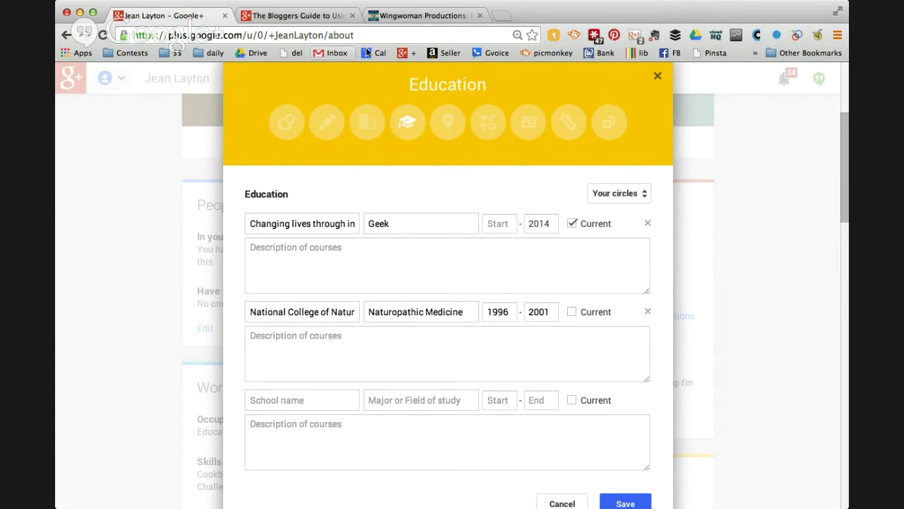
{"action": "left_click", "coordinate": [412, 15]}
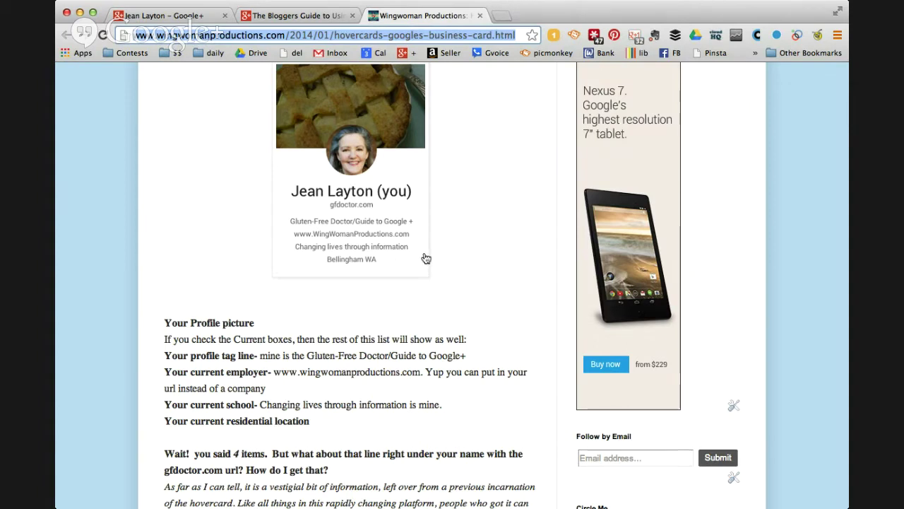
{"action": "left_click", "coordinate": [184, 21]}
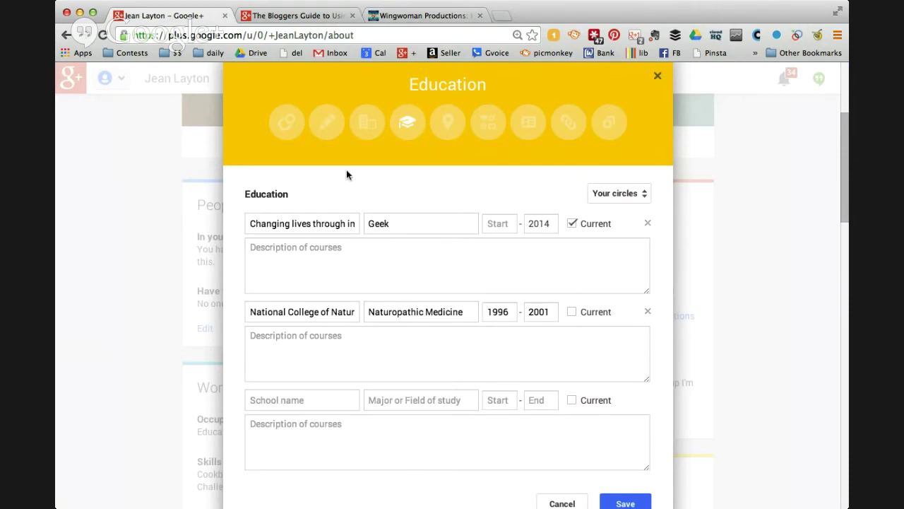
- Open the Places lived list with its current residence, then return to the hovercards post
{"action": "left_click", "coordinate": [449, 124]}
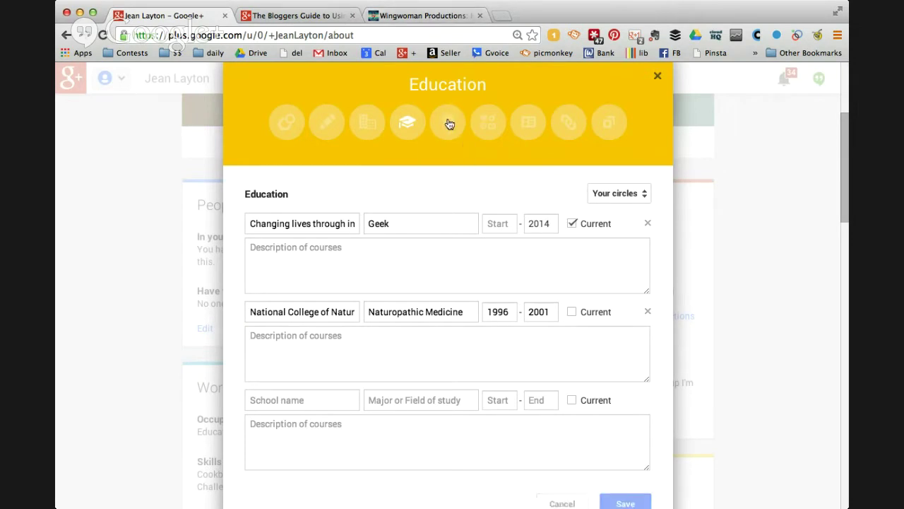
{"action": "left_click", "coordinate": [449, 124]}
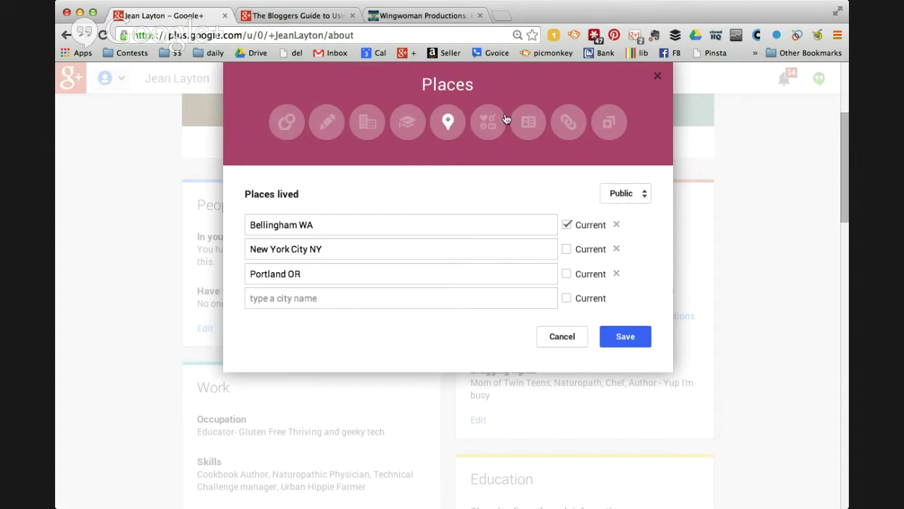
{"action": "left_click", "coordinate": [438, 17]}
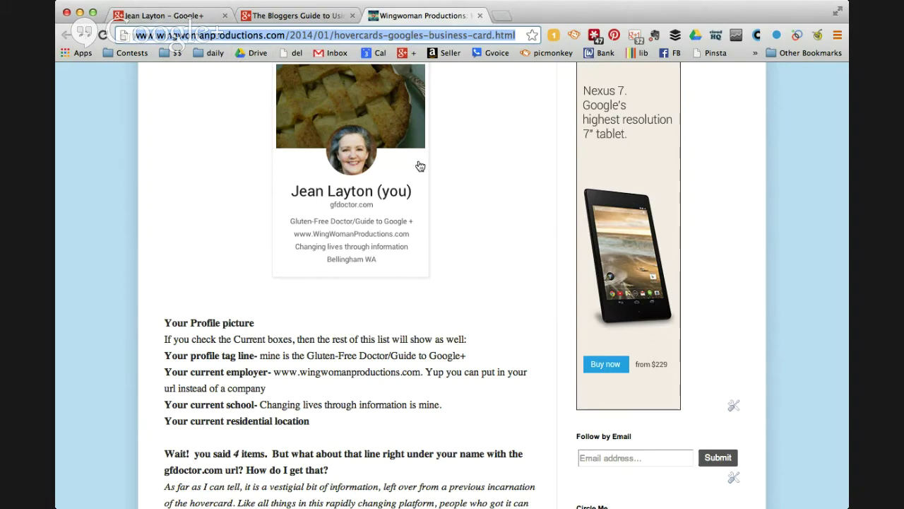
- Scroll through the post's Employer, Education and Location steps, then go back to the Places lived editor
{"action": "scroll", "coordinate": [495, 192], "scroll_direction": "down", "scroll_amount": 1}
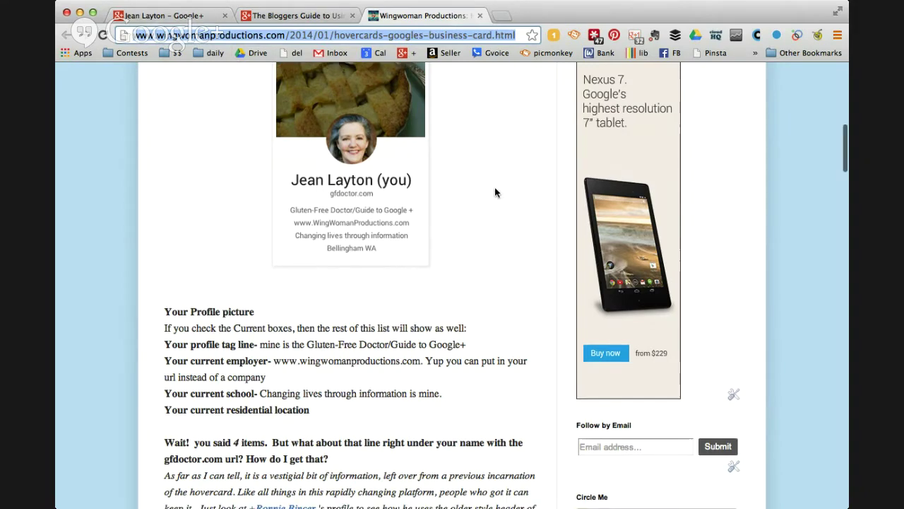
{"action": "scroll", "coordinate": [495, 192], "scroll_direction": "down", "scroll_amount": 5}
{"action": "scroll", "coordinate": [494, 192], "scroll_direction": "down", "scroll_amount": 12}
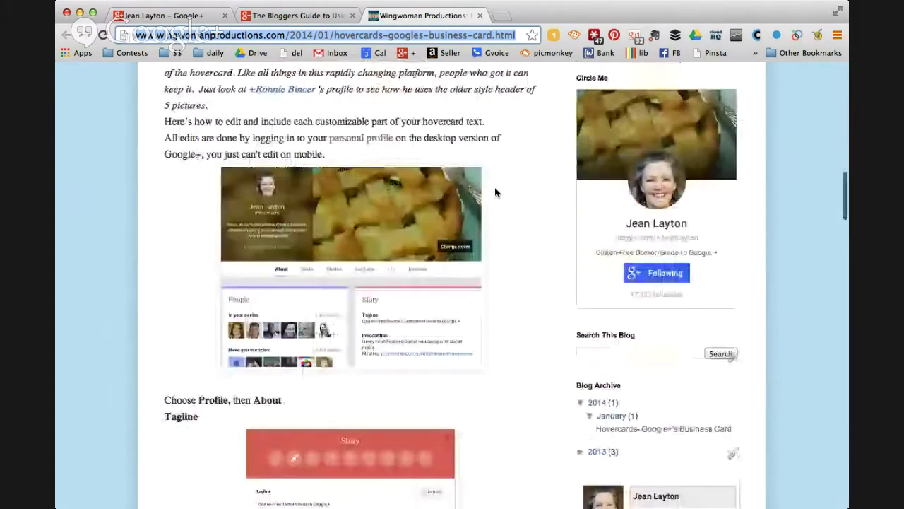
{"action": "scroll", "coordinate": [494, 193], "scroll_direction": "down", "scroll_amount": 20}
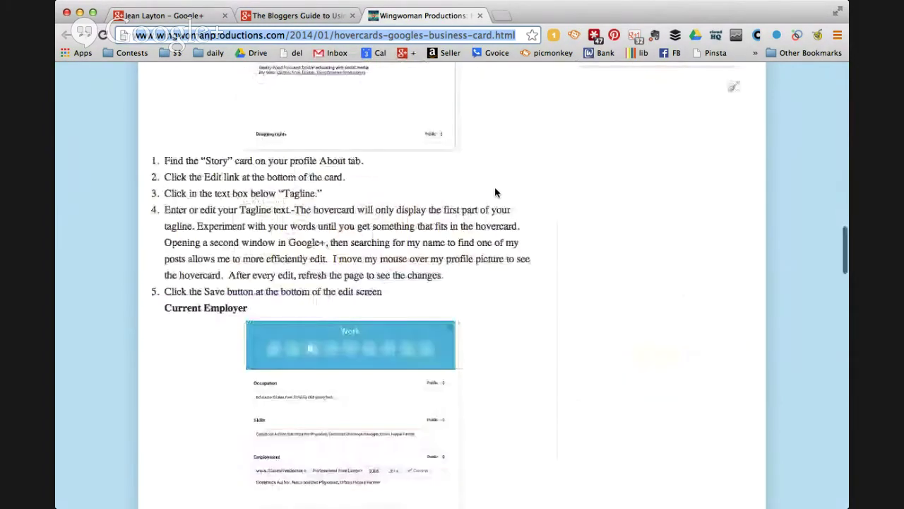
{"action": "scroll", "coordinate": [495, 192], "scroll_direction": "down", "scroll_amount": 20}
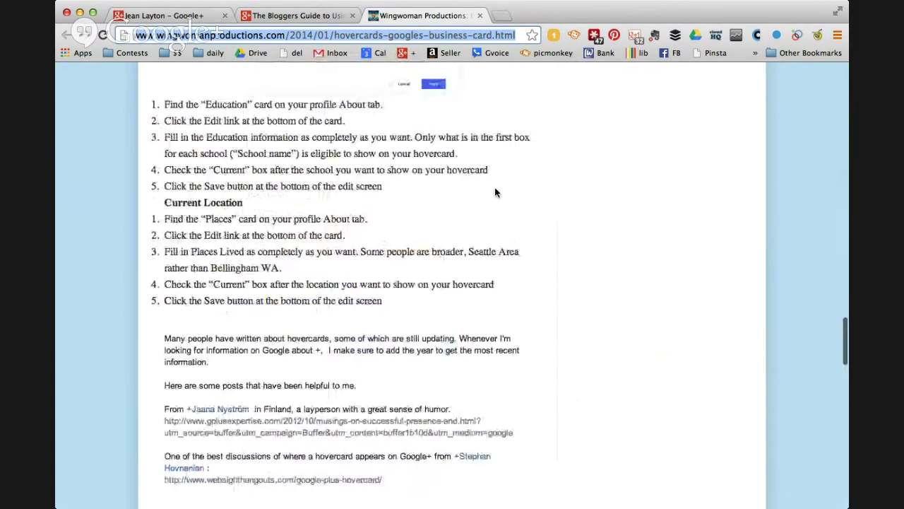
{"action": "scroll", "coordinate": [592, 216], "scroll_direction": "down", "scroll_amount": 8}
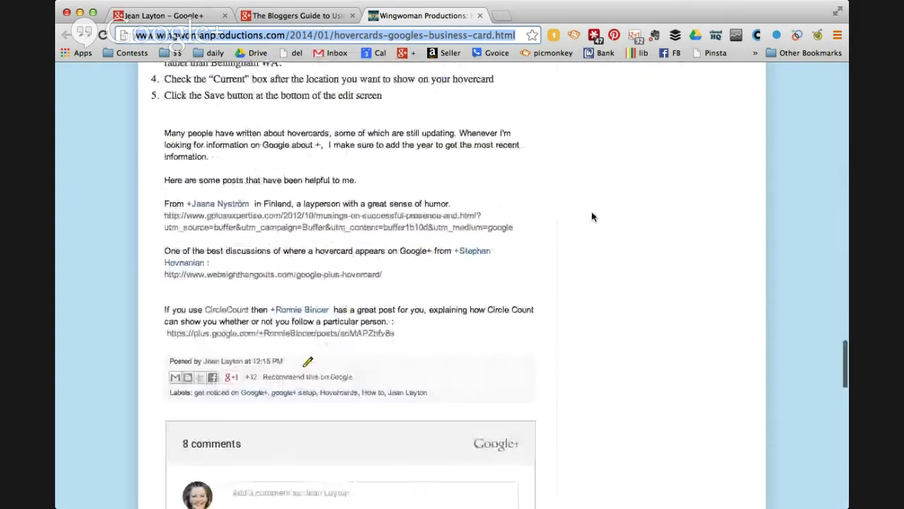
{"action": "left_click", "coordinate": [197, 17]}
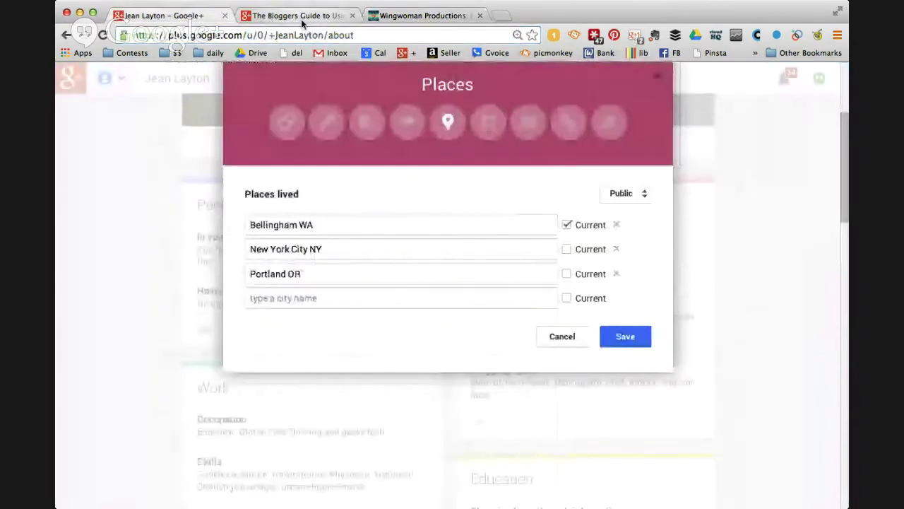
- Switch to The Bloggers Guide event page and scroll the feed down to your 'Hovercards for mobile folks' post
{"action": "left_click", "coordinate": [301, 20]}
{"action": "scroll", "coordinate": [441, 279], "scroll_direction": "down", "scroll_amount": 8}
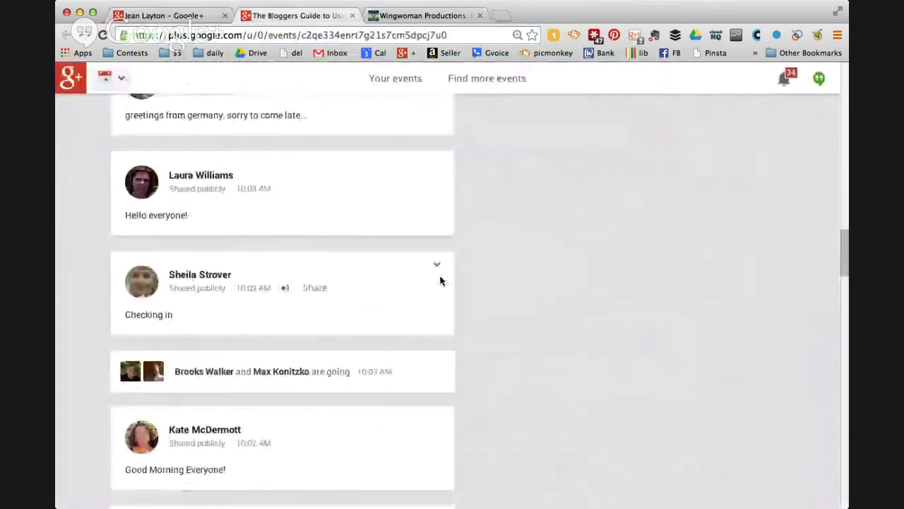
{"action": "scroll", "coordinate": [440, 281], "scroll_direction": "down", "scroll_amount": 3}
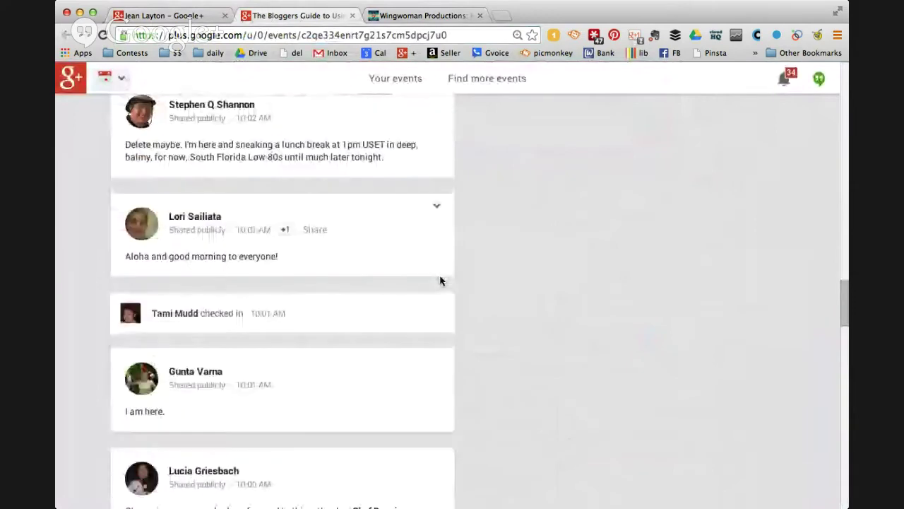
{"action": "scroll", "coordinate": [440, 281], "scroll_direction": "down", "scroll_amount": 5}
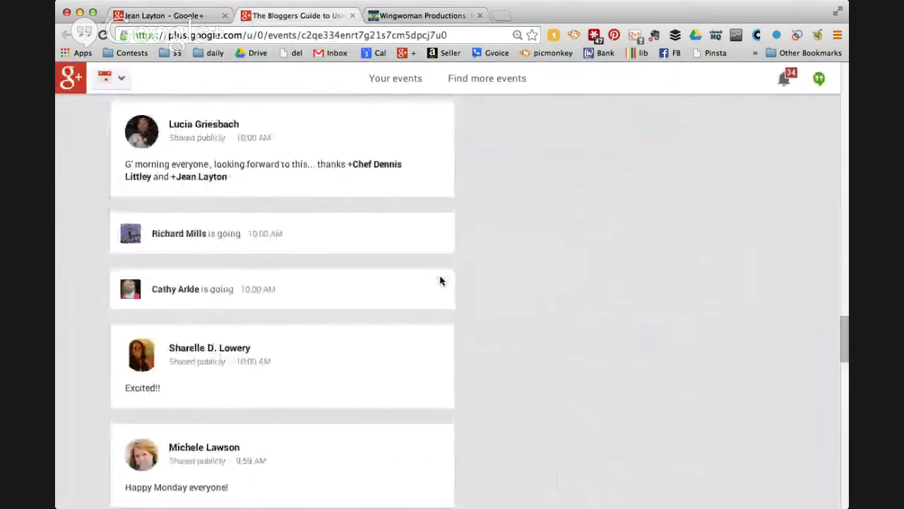
{"action": "scroll", "coordinate": [440, 280], "scroll_direction": "down", "scroll_amount": 3}
{"action": "scroll", "coordinate": [567, 290], "scroll_direction": "down", "scroll_amount": 3}
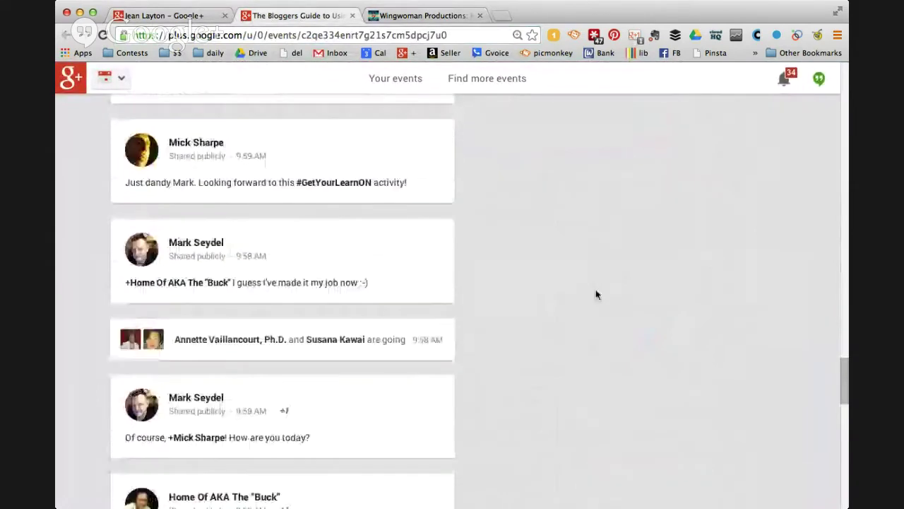
{"action": "scroll", "coordinate": [596, 294], "scroll_direction": "down", "scroll_amount": 7}
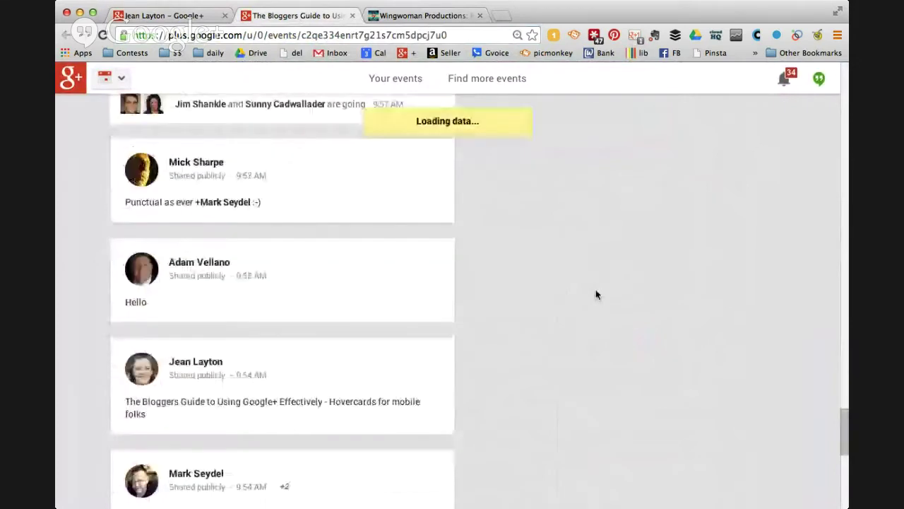
{"action": "scroll", "coordinate": [595, 294], "scroll_direction": "down", "scroll_amount": 3}
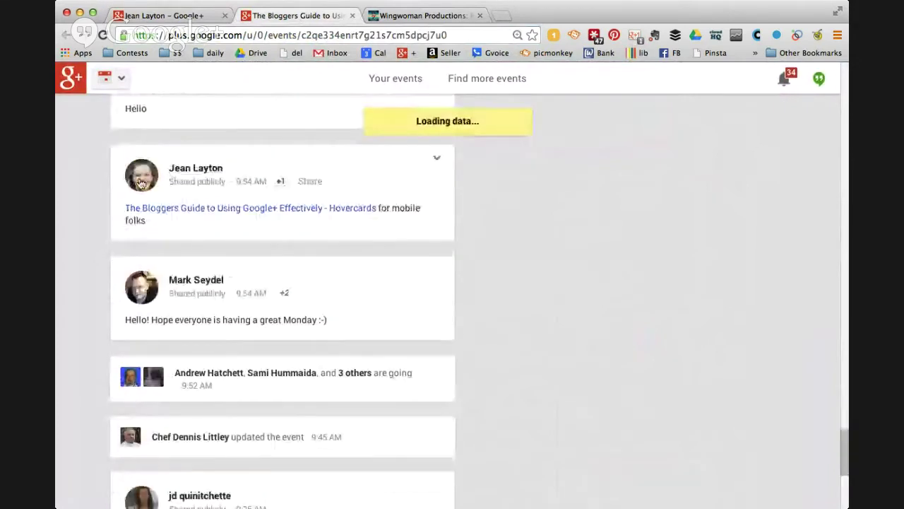
- Bring up your profile hovercard from the post's avatar, showing tagline, employer, school and Bellingham WA
{"action": "mouse_move", "coordinate": [142, 184]}
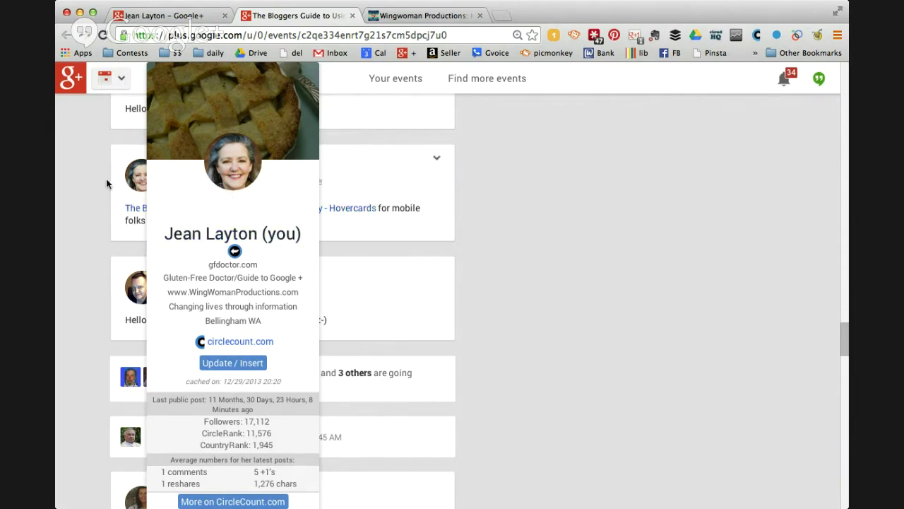
{"action": "mouse_move", "coordinate": [141, 181]}
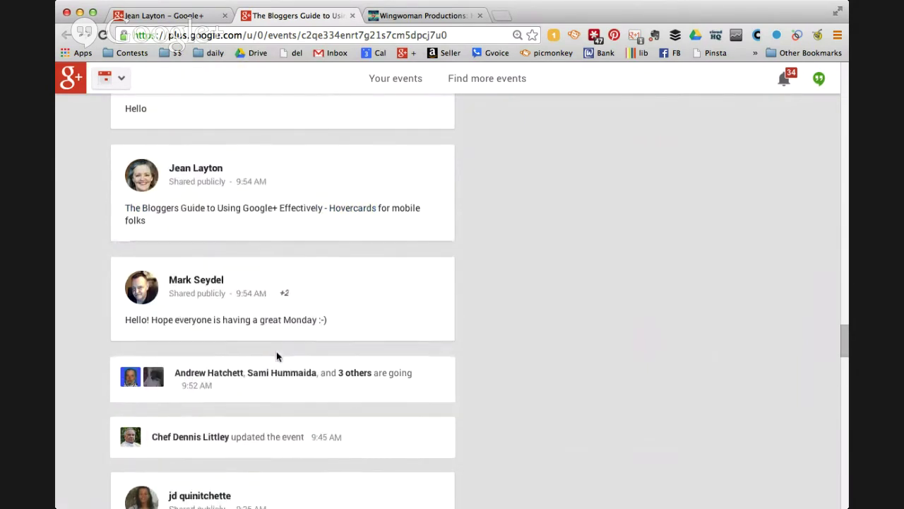
{"action": "scroll", "coordinate": [276, 355], "scroll_direction": "down", "scroll_amount": 1}
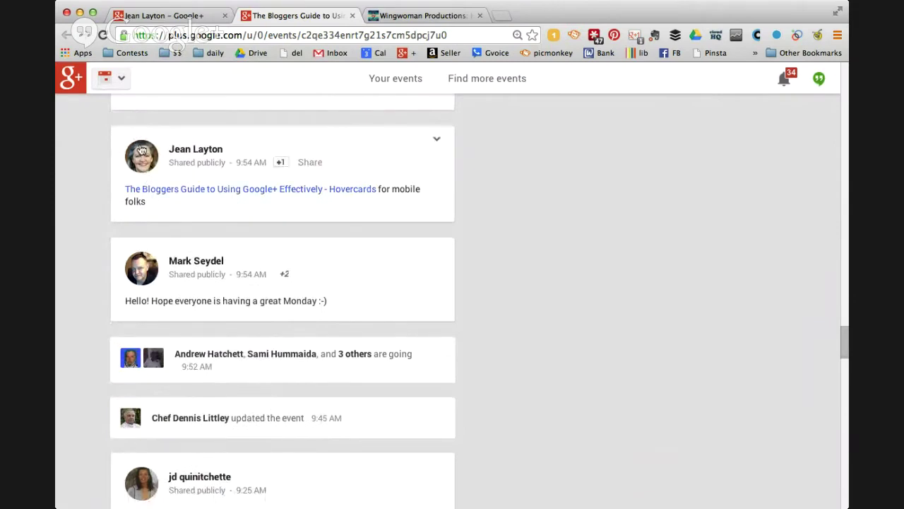
{"action": "scroll", "coordinate": [142, 150], "scroll_direction": "down", "scroll_amount": 1}
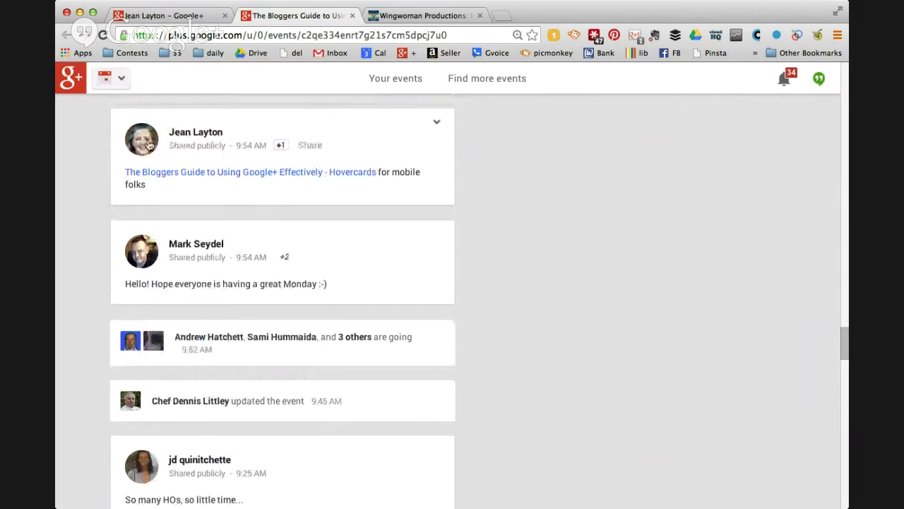
{"action": "mouse_move", "coordinate": [148, 145]}
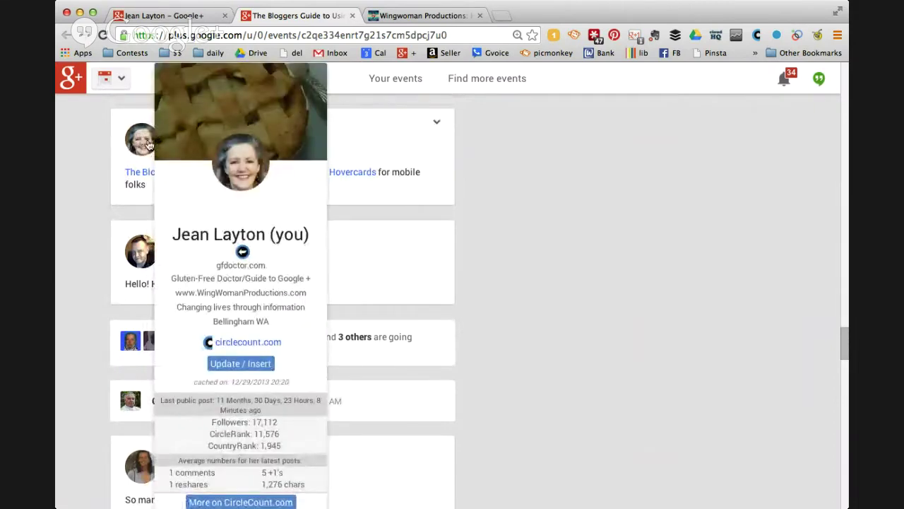